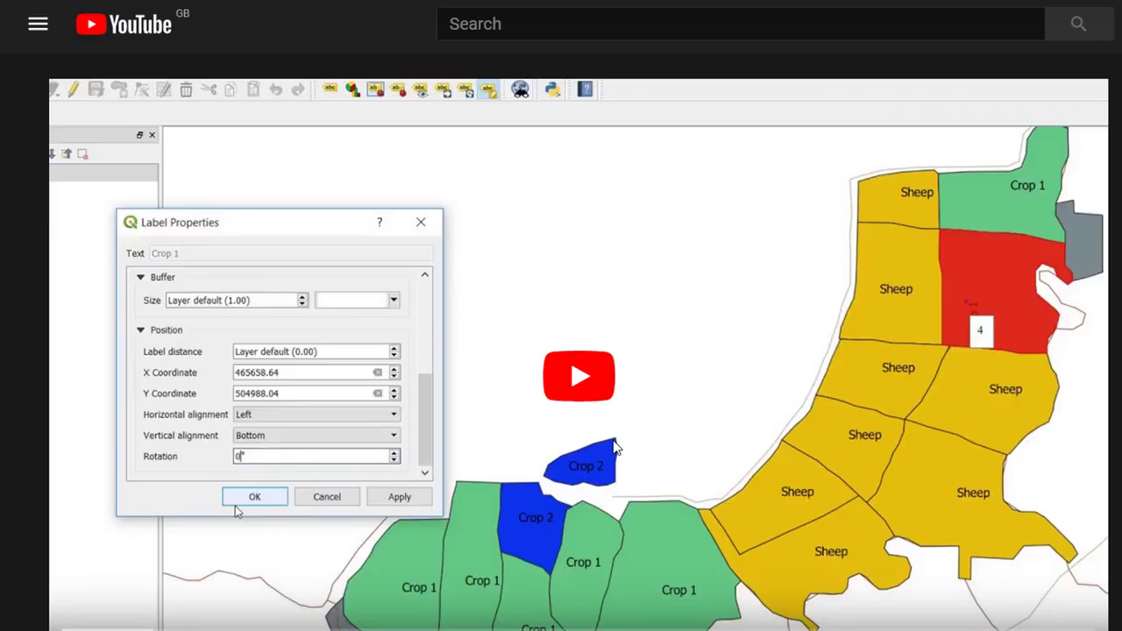
# Step: Scroll down to the comment about changing the primary key, then back up to the video
pyautogui.scroll(-9, 582, 577)
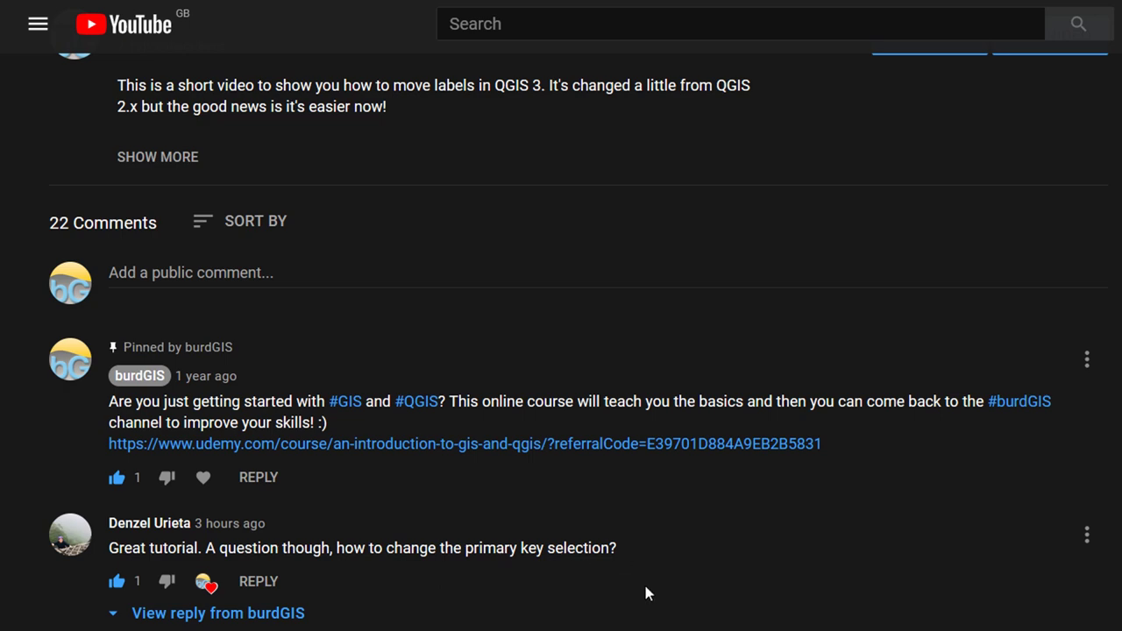
pyautogui.scroll(10, 713, 561)
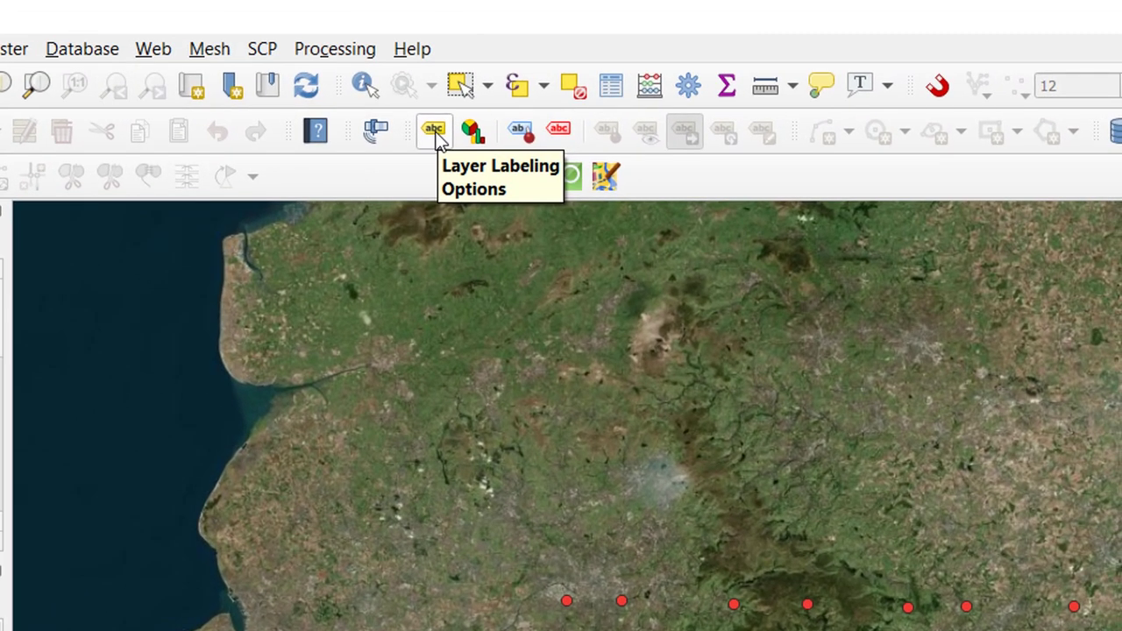
# Step: Give joinedLayer Single labels from the status field, showing typeA, typeB and typeC
pyautogui.click(434, 131)
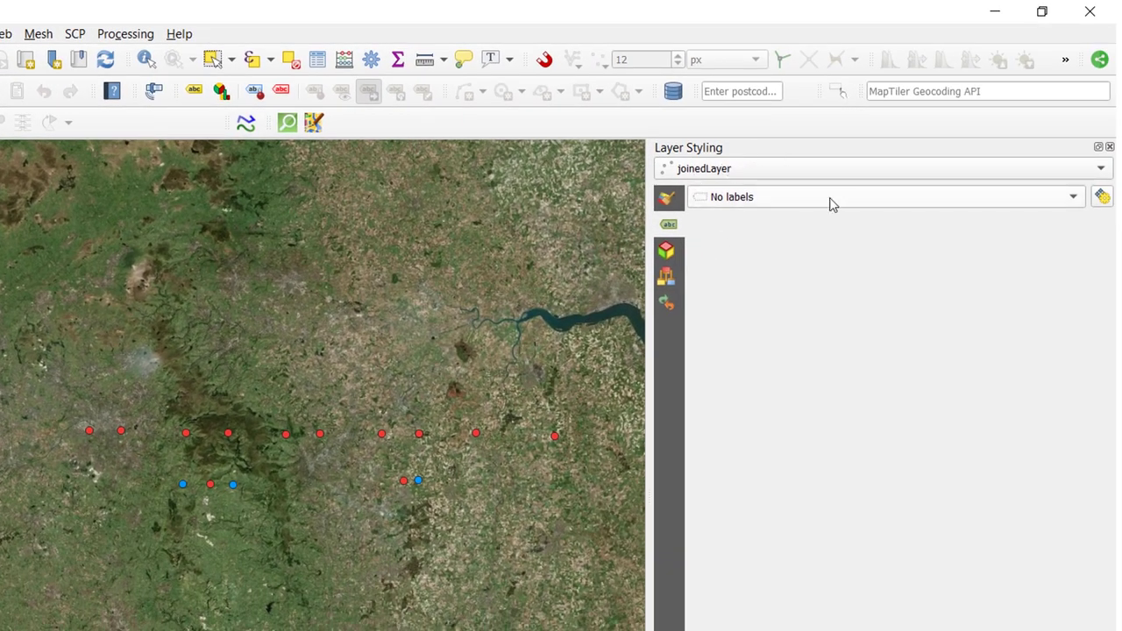
pyautogui.click(1075, 197)
pyautogui.click(1021, 219)
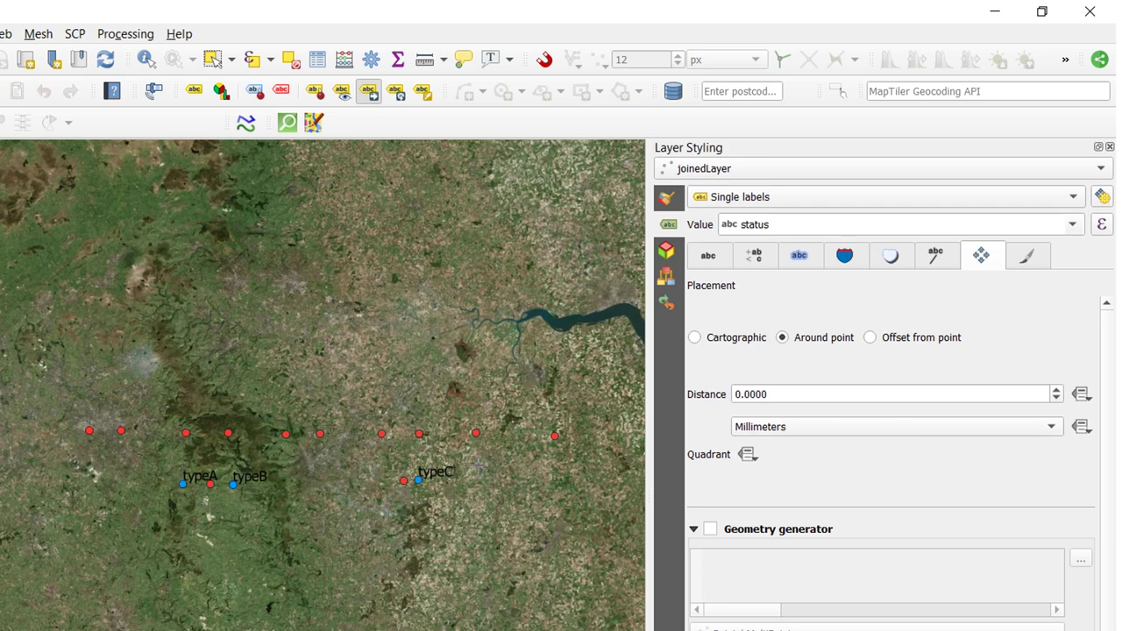
pyautogui.click(1073, 226)
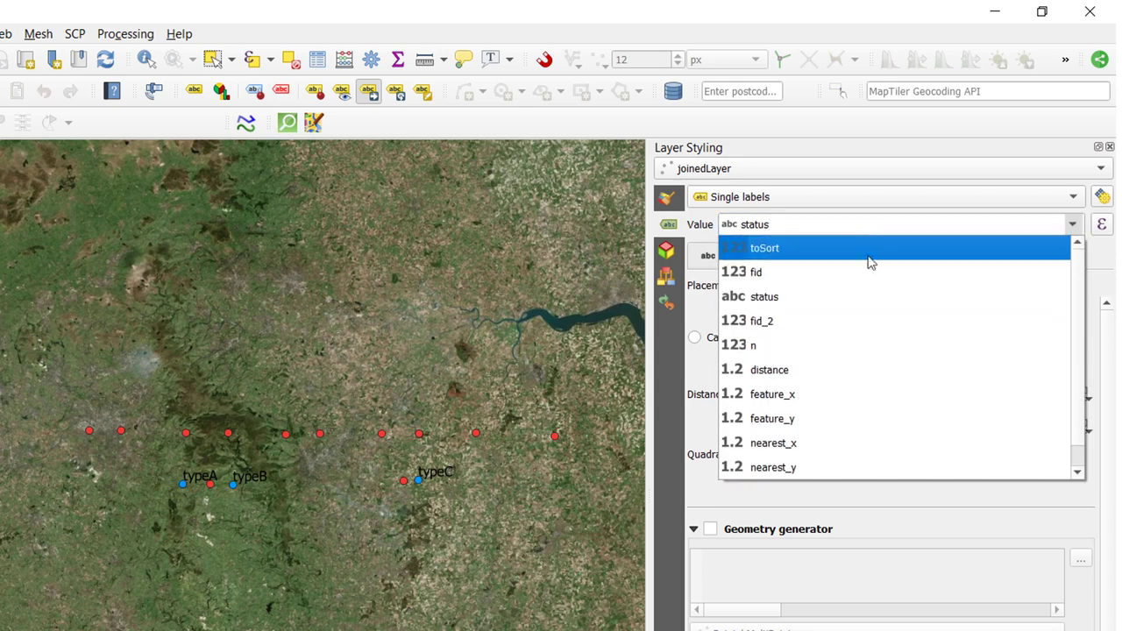
pyautogui.click(817, 304)
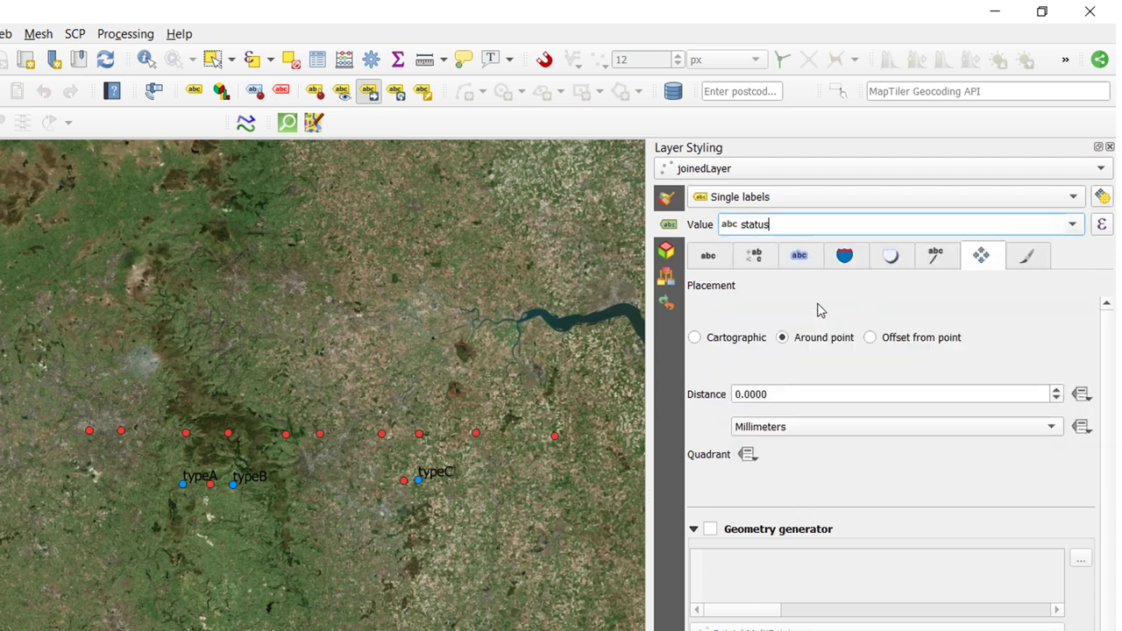
# Step: Use Move Label on the typeB label and create auxiliary storage keyed on fid
pyautogui.click(369, 93)
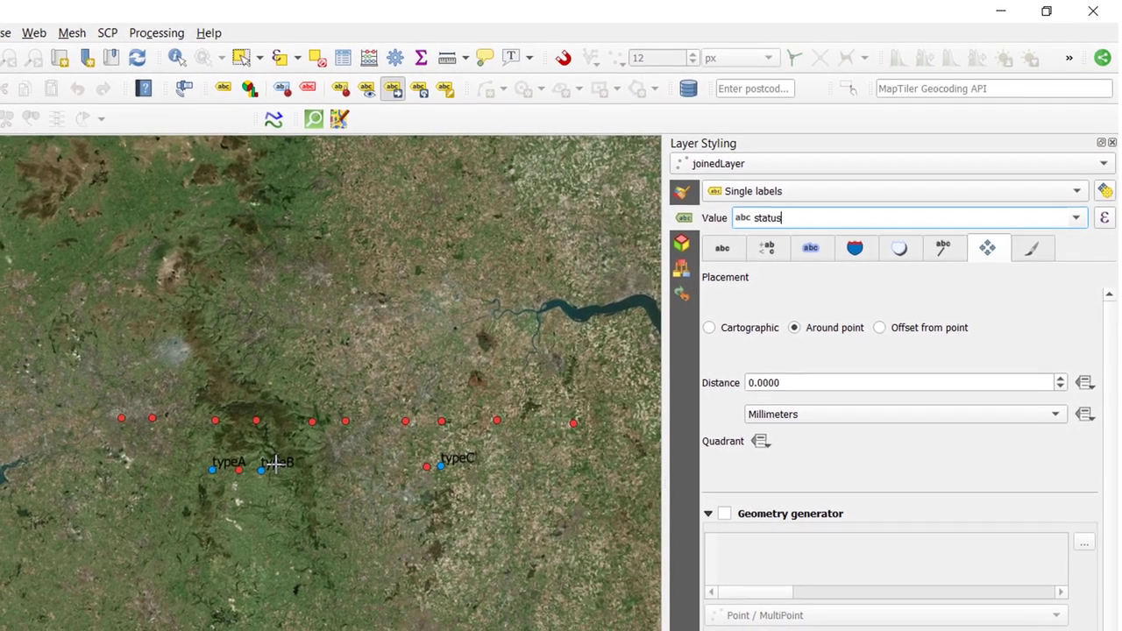
pyautogui.click(268, 466)
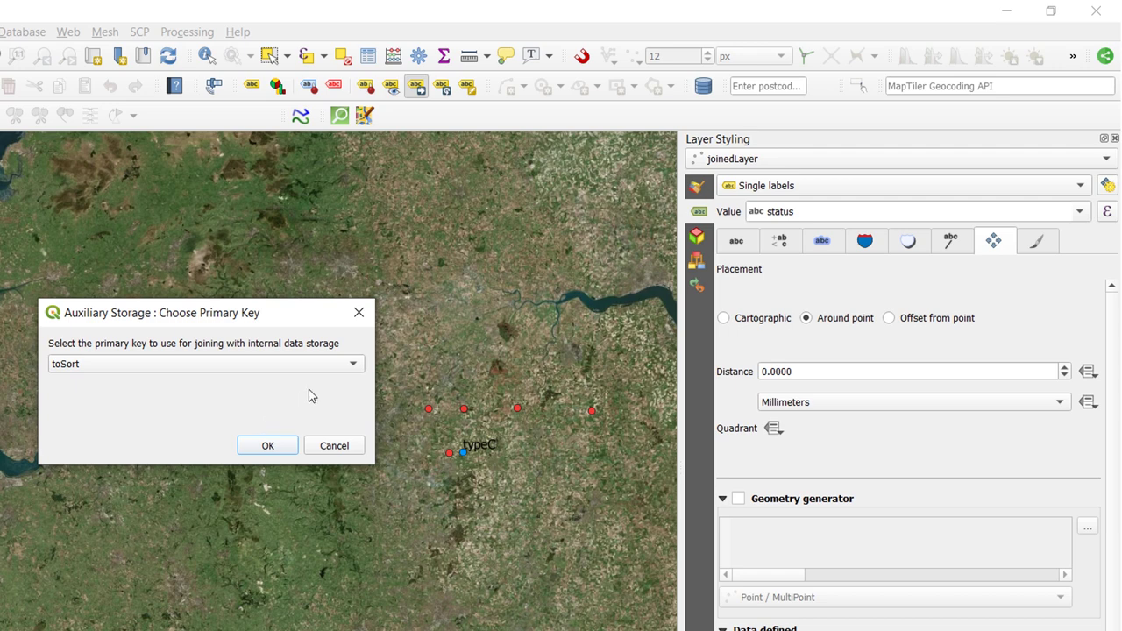
pyautogui.click(123, 368)
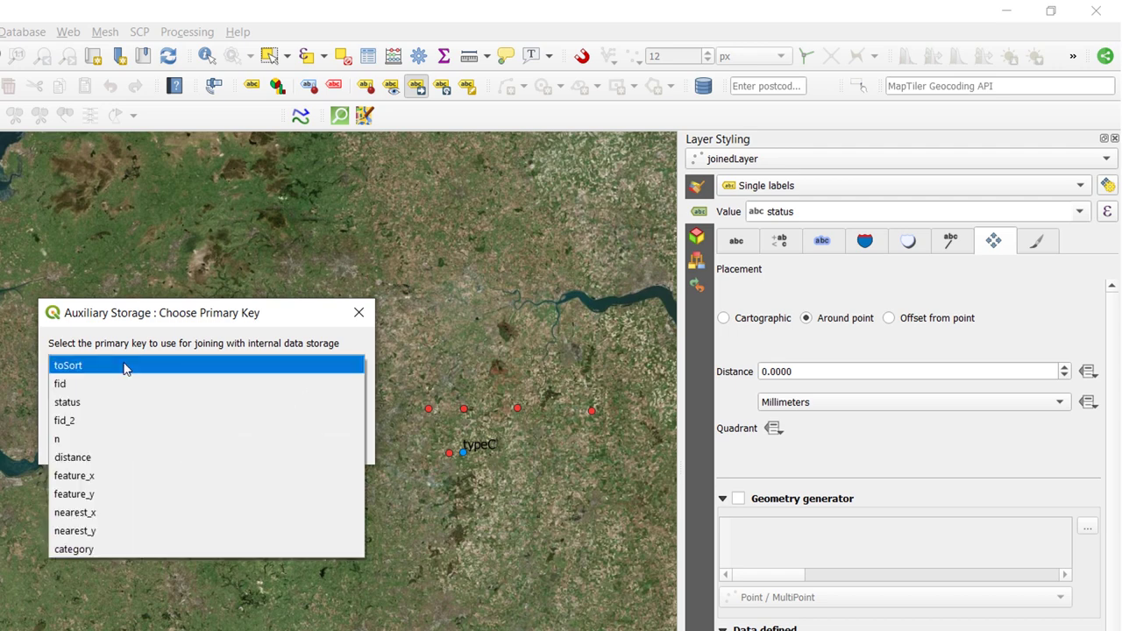
pyautogui.click(80, 390)
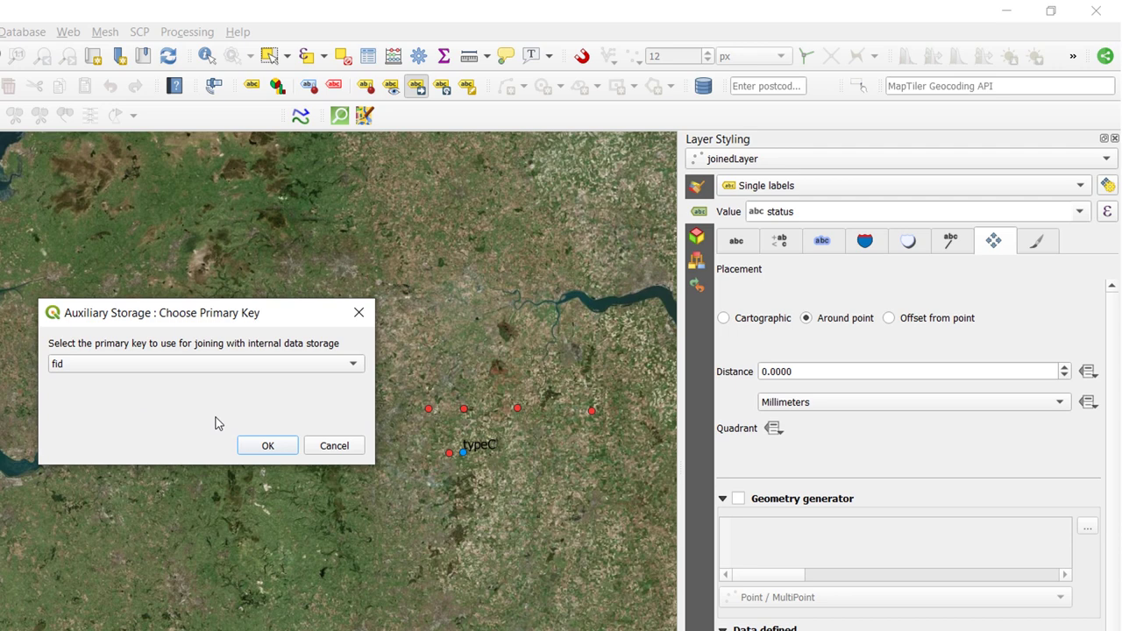
pyautogui.click(269, 446)
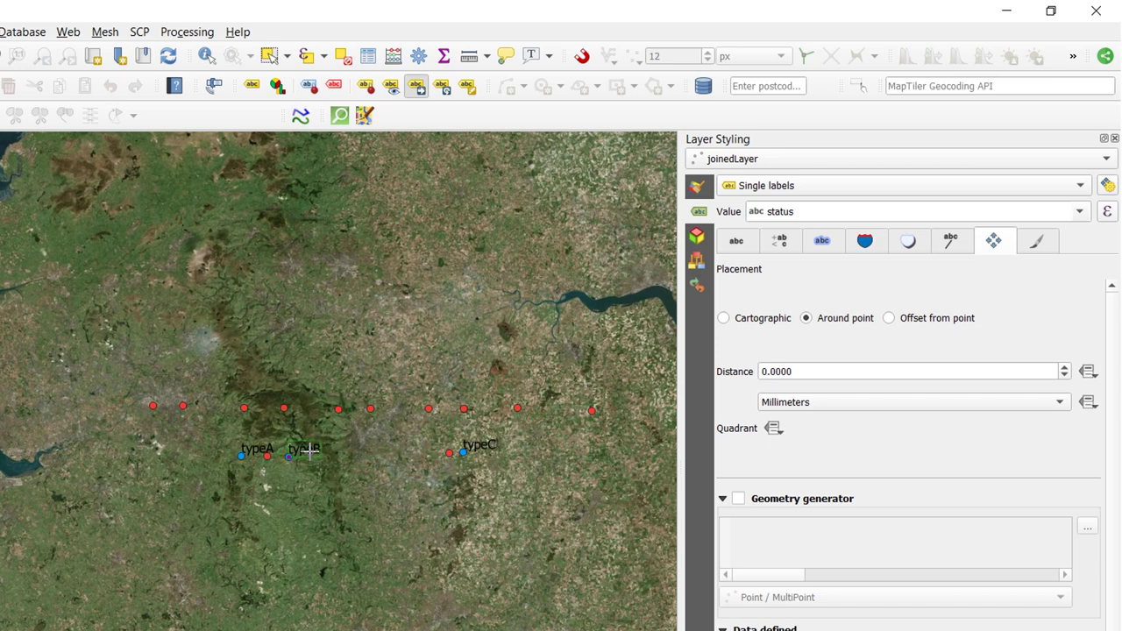
# Step: Drag the typeB label below its point and the typeC label down and to the right
pyautogui.moveTo(313, 466); pyautogui.dragTo(325, 529)
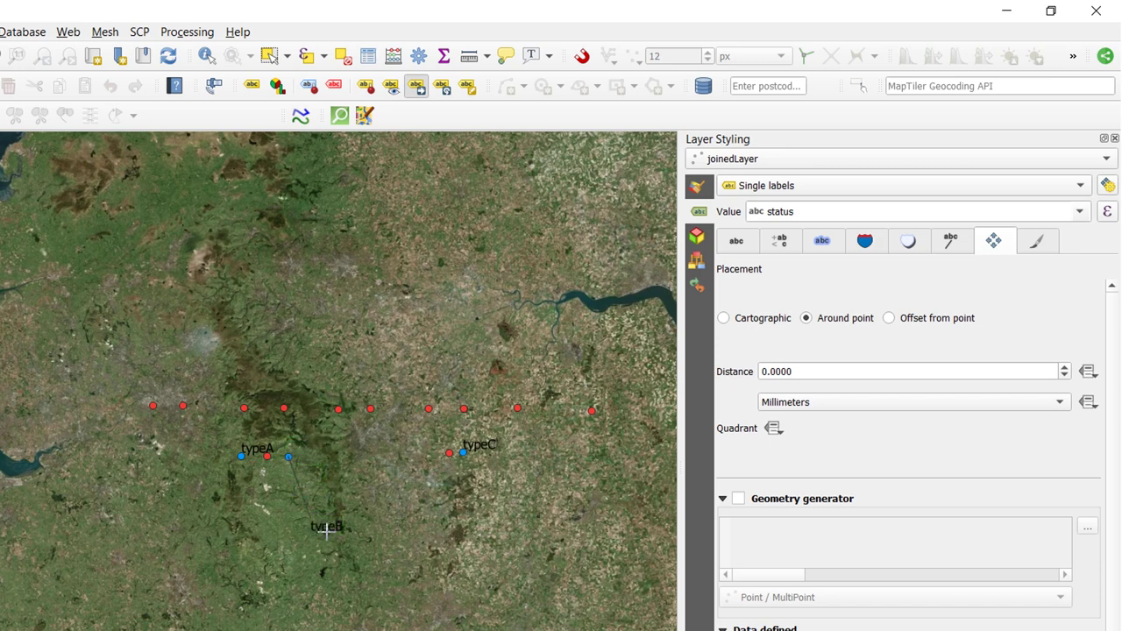
pyautogui.click(280, 502)
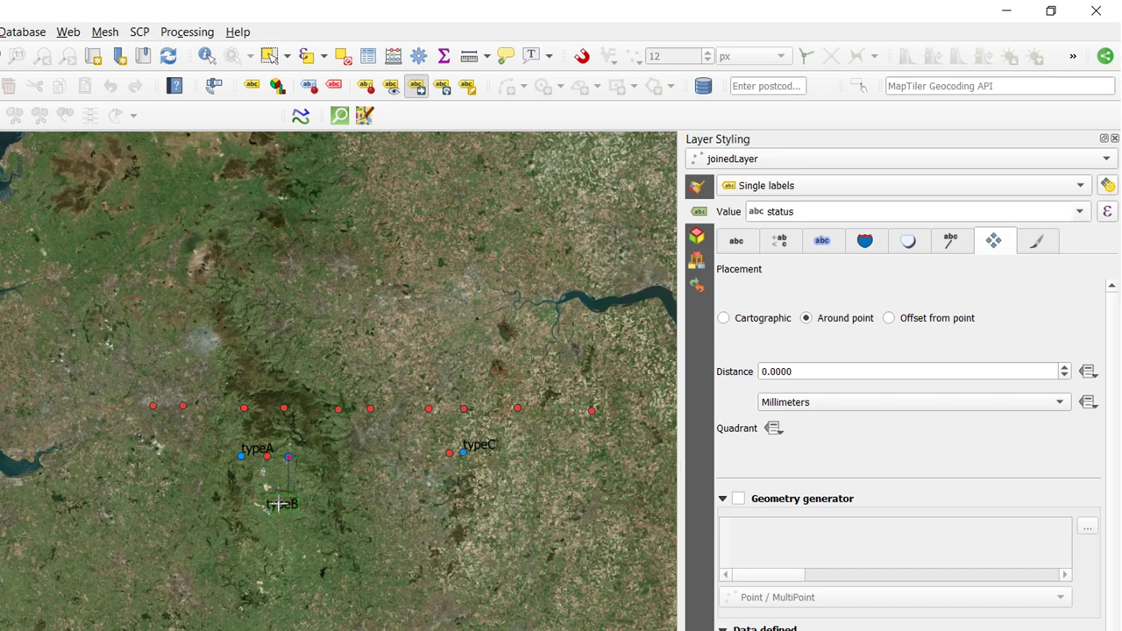
pyautogui.moveTo(279, 502); pyautogui.dragTo(333, 447)
pyautogui.click(326, 492)
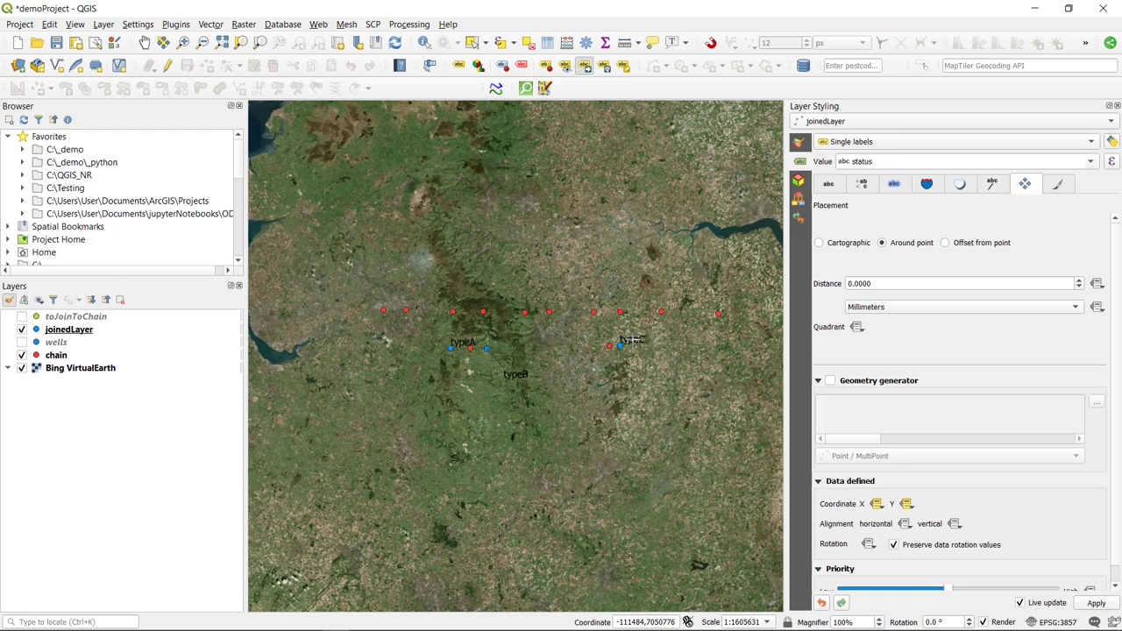
pyautogui.moveTo(631, 340); pyautogui.dragTo(661, 366)
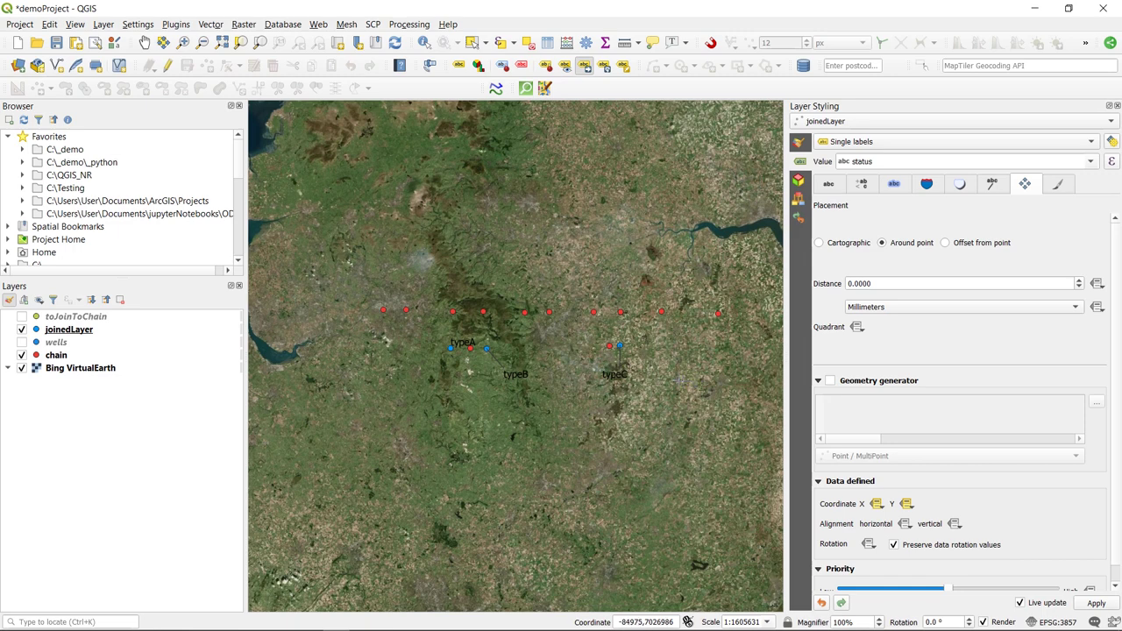
# Step: Open joinedLayer's attribute table from its context menu, then close it again
pyautogui.click(77, 331)
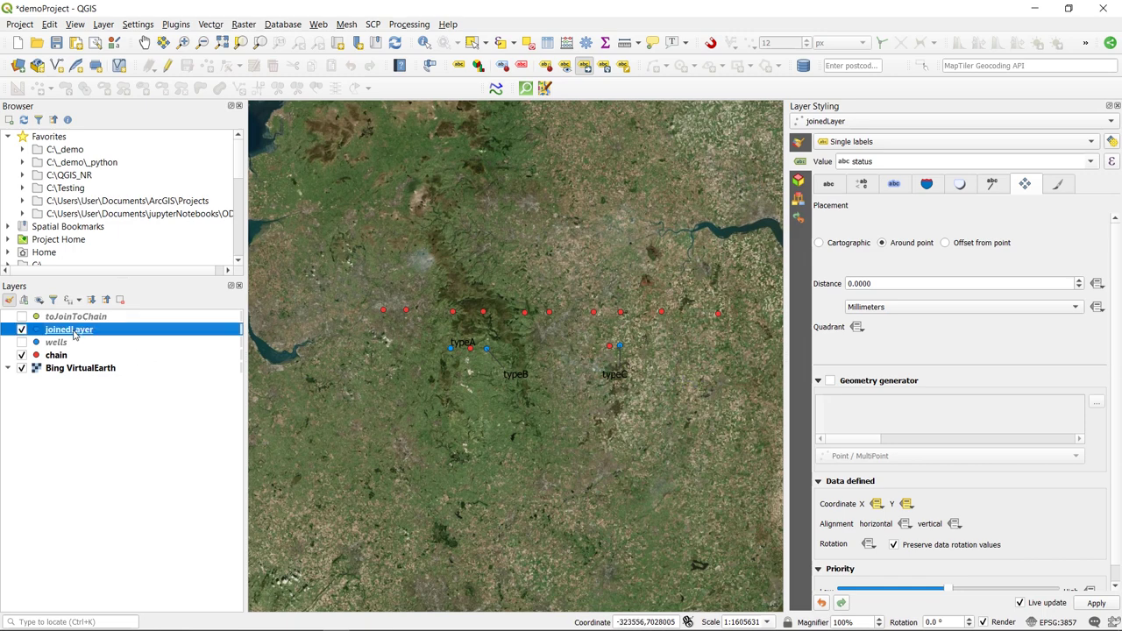
pyautogui.rightClick(74, 332)
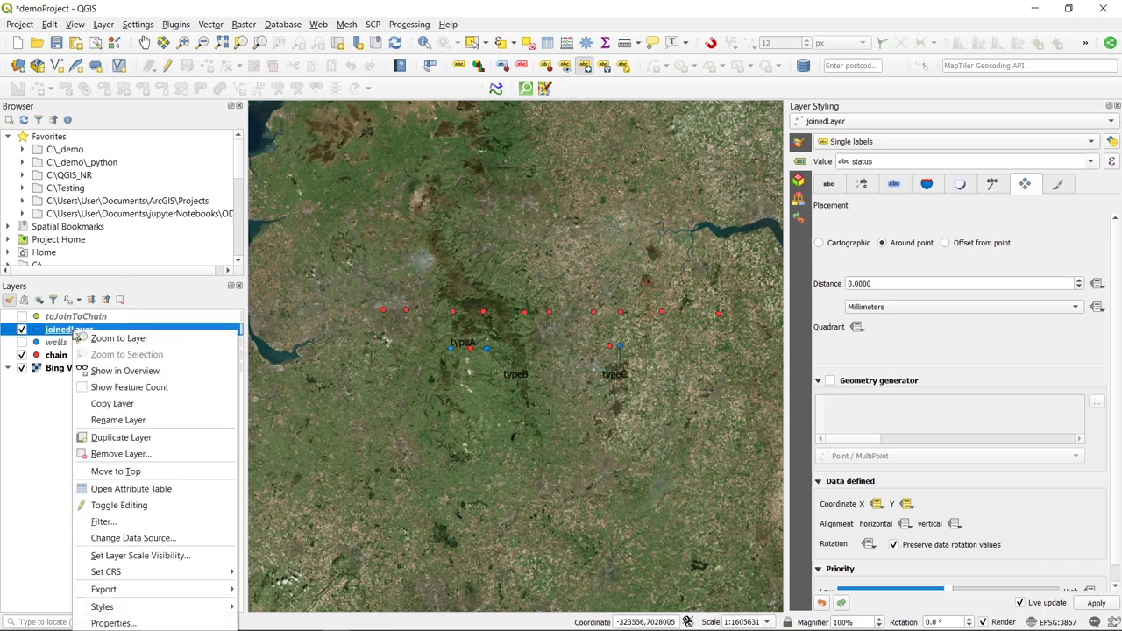
pyautogui.click(120, 491)
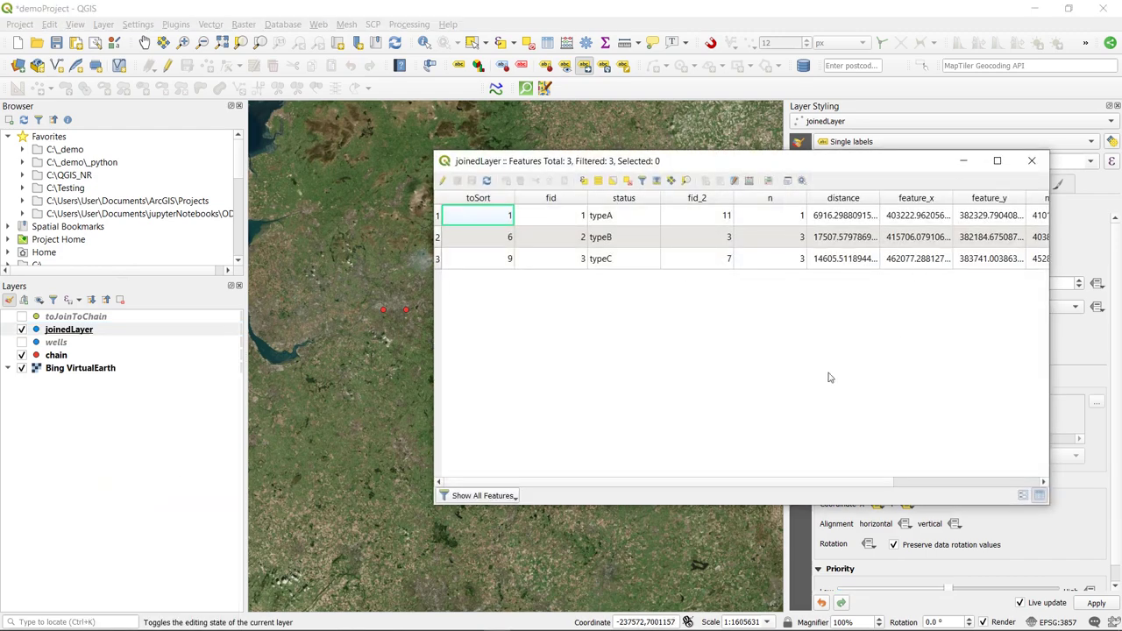
pyautogui.moveTo(849, 483); pyautogui.dragTo(872, 497)
pyautogui.click(1031, 161)
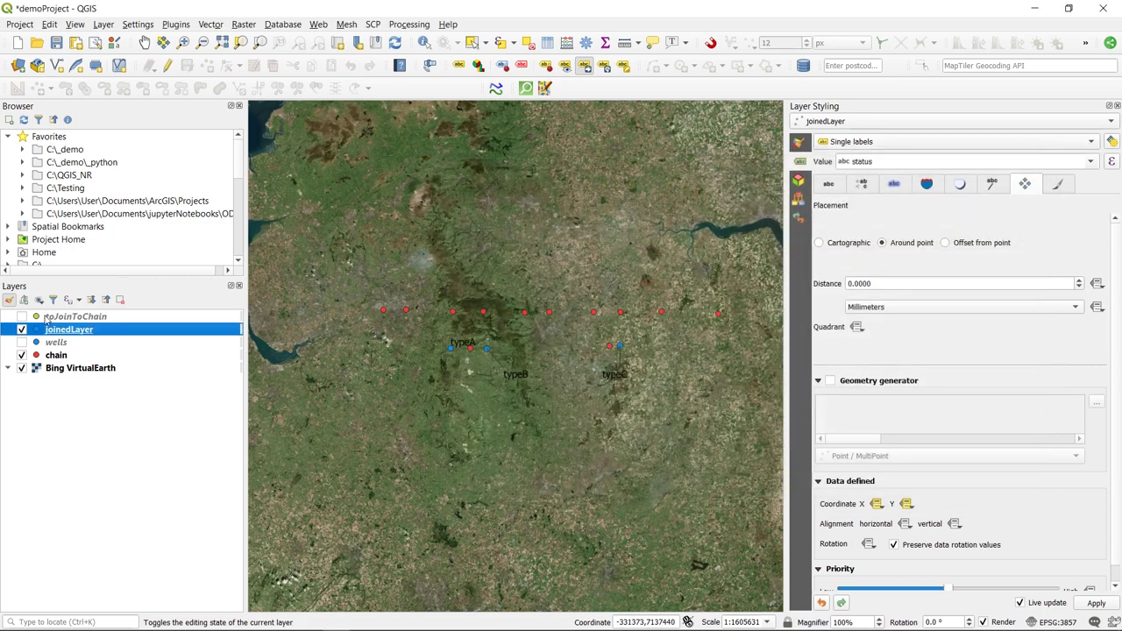
# Step: Review joinedLayer's Fields, Joins and Auxiliary Storage pages in its layer properties
pyautogui.rightClick(74, 336)
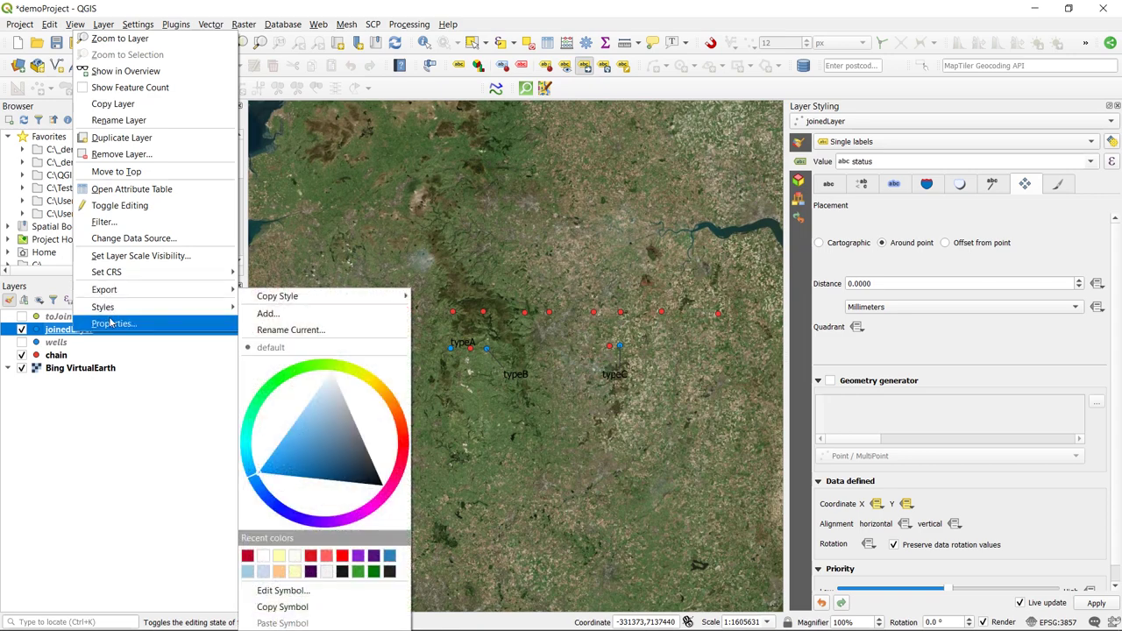
pyautogui.click(112, 329)
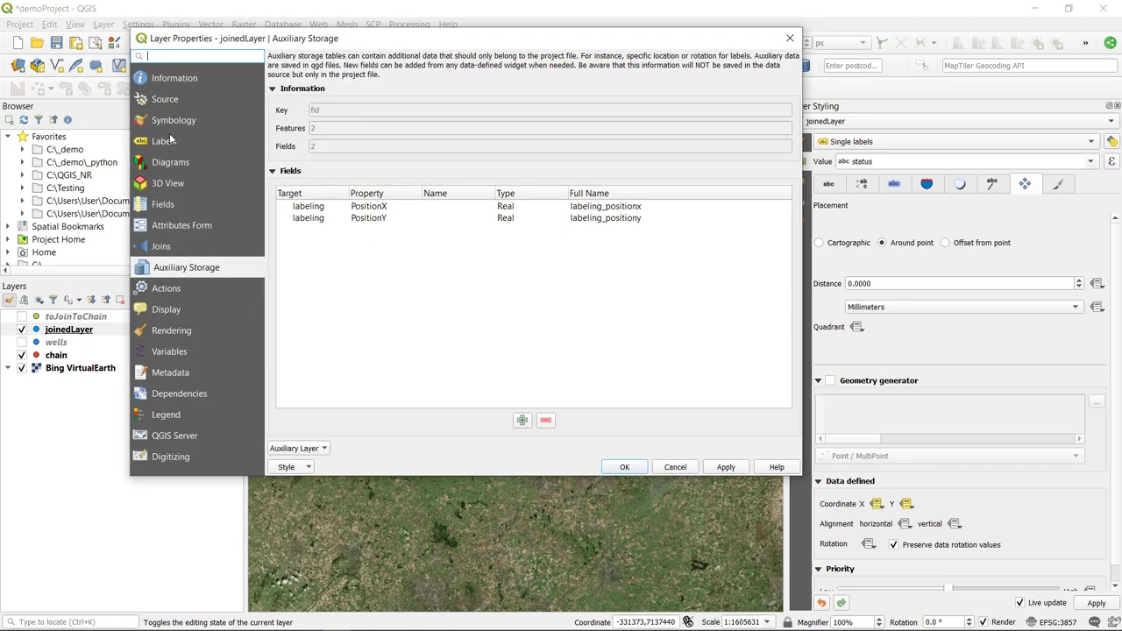
pyautogui.click(162, 205)
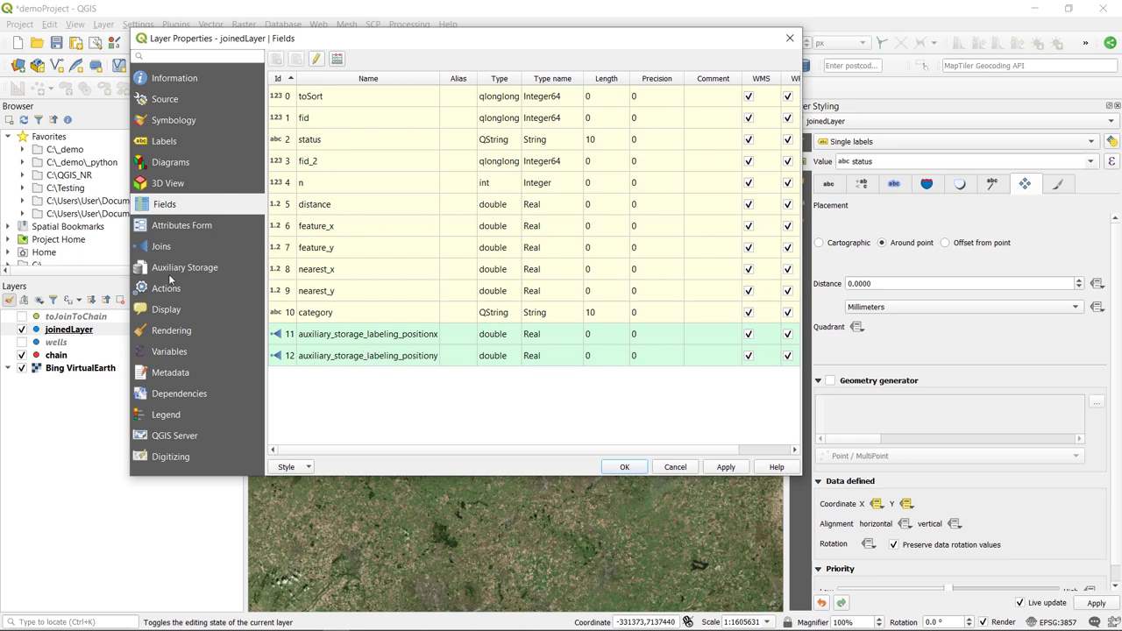
pyautogui.click(156, 248)
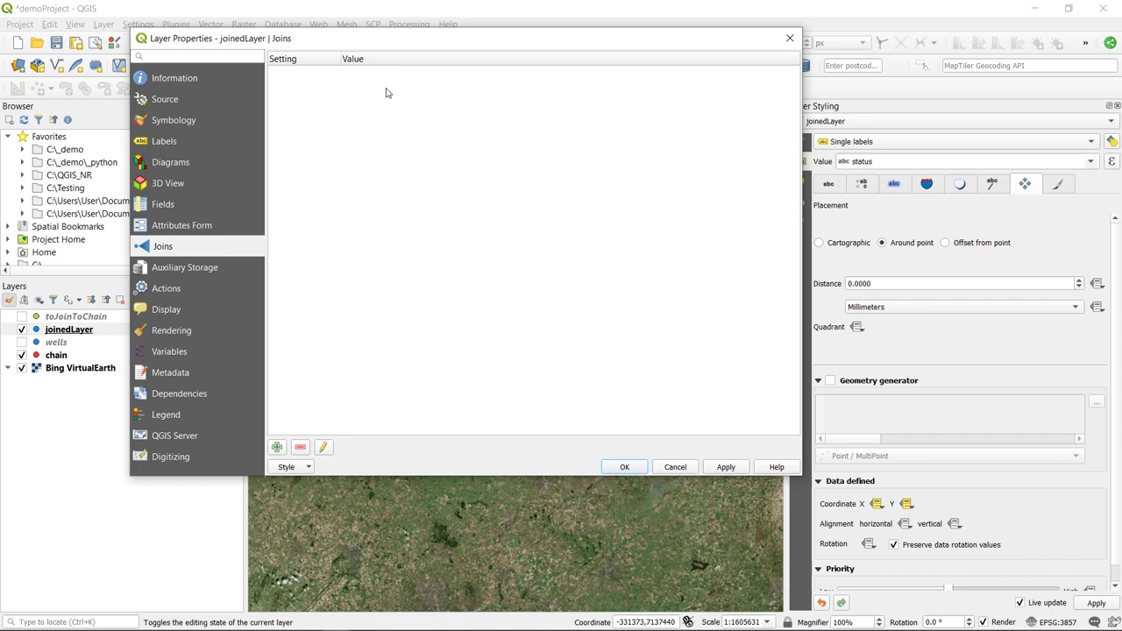
pyautogui.click(167, 270)
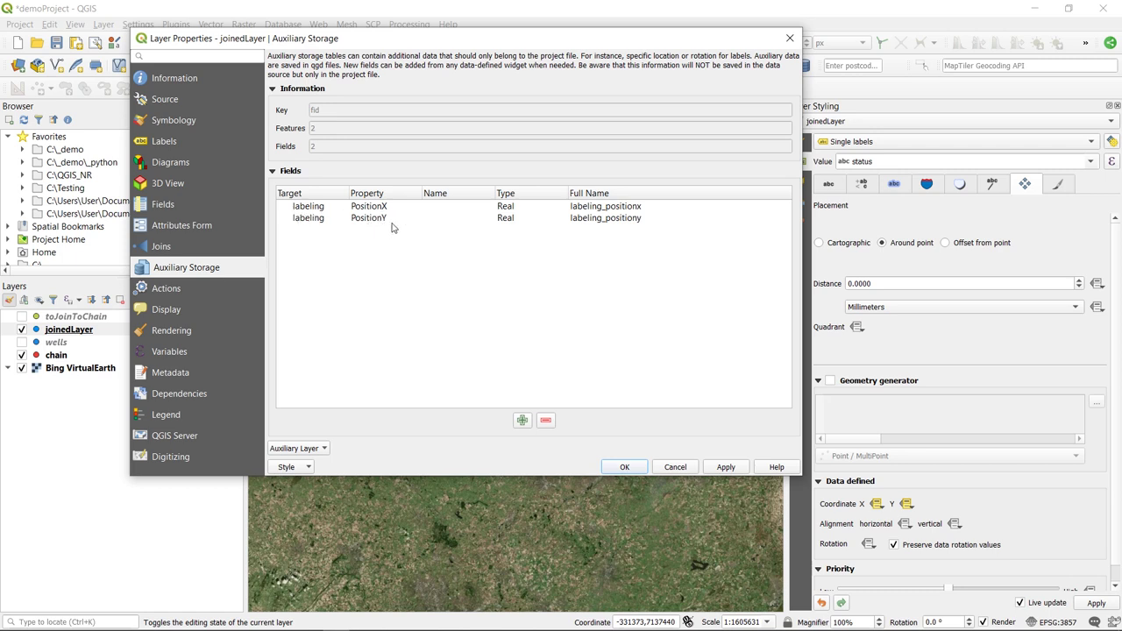
# Step: Delete joinedLayer's auxiliary layer, confirm with Yes, and close the properties with OK
pyautogui.click(324, 449)
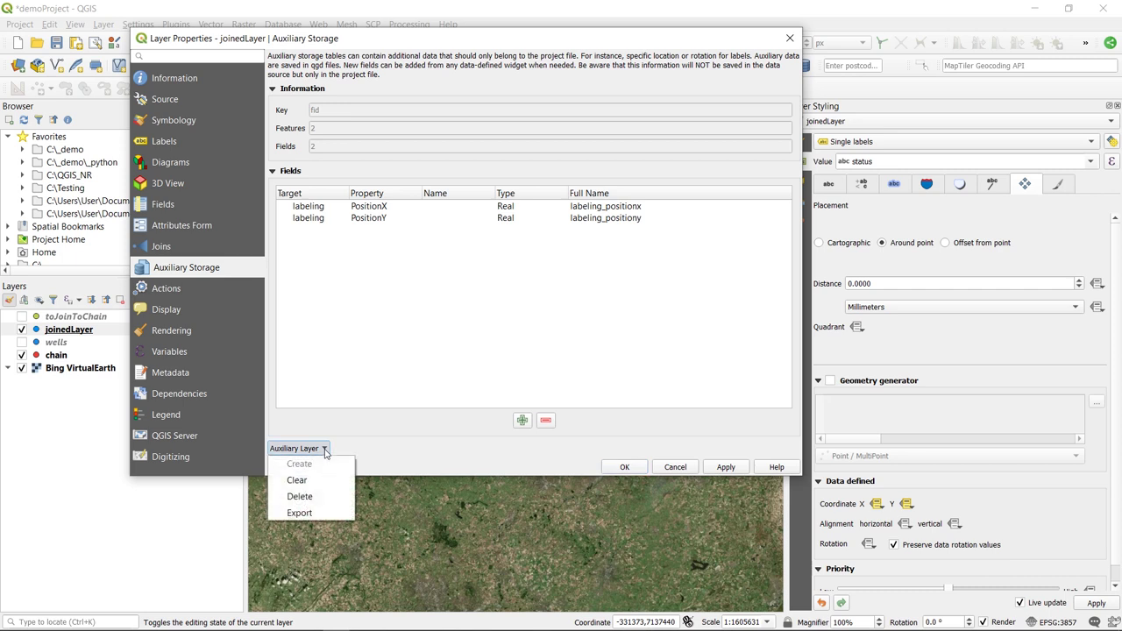
pyautogui.click(319, 500)
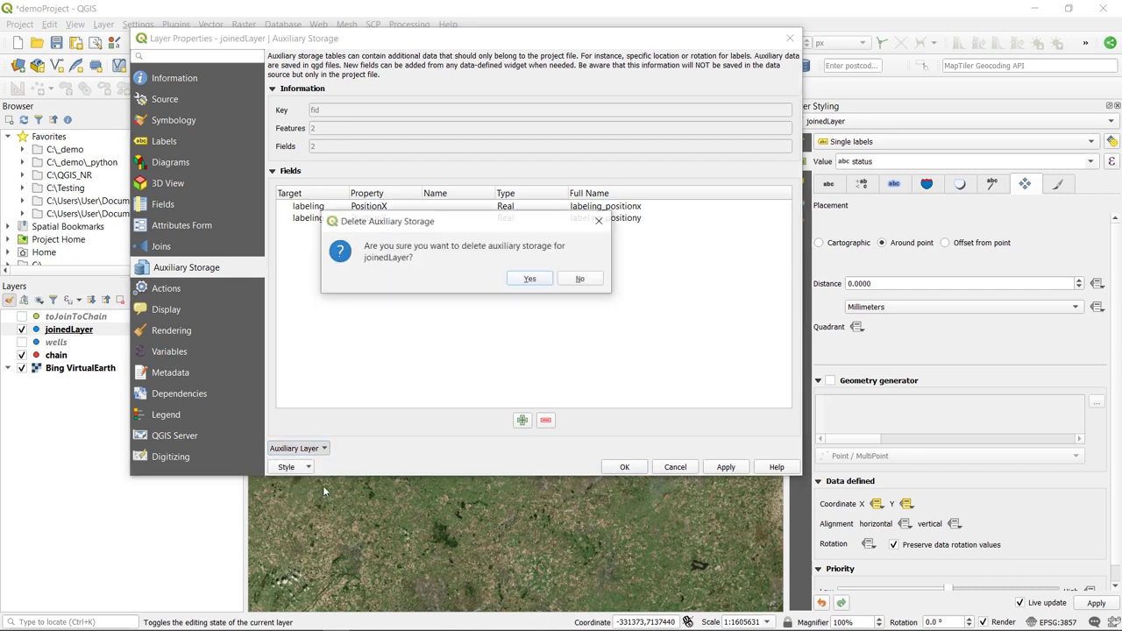
pyautogui.click(530, 279)
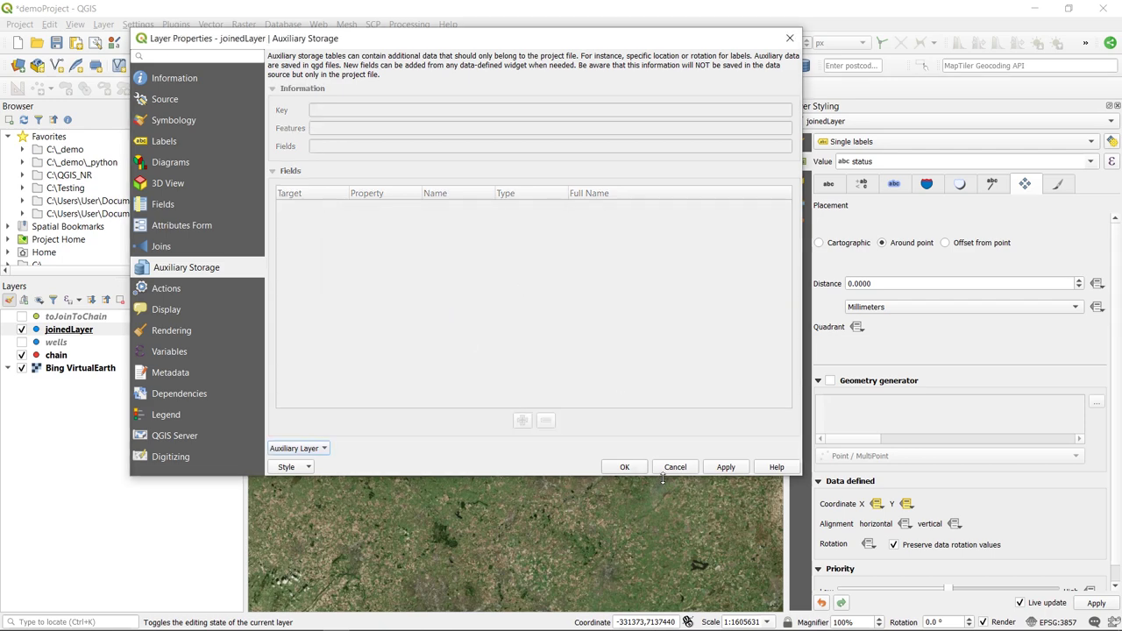
pyautogui.click(619, 468)
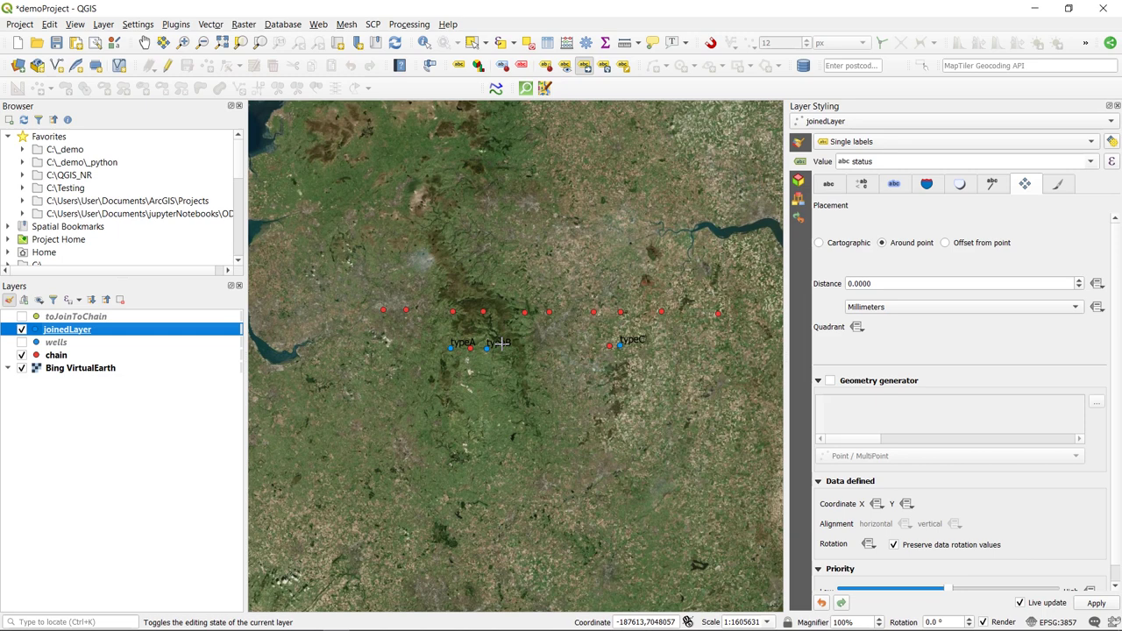
# Step: Click a label with Move Label and create new auxiliary storage keyed on toSort
pyautogui.click(499, 343)
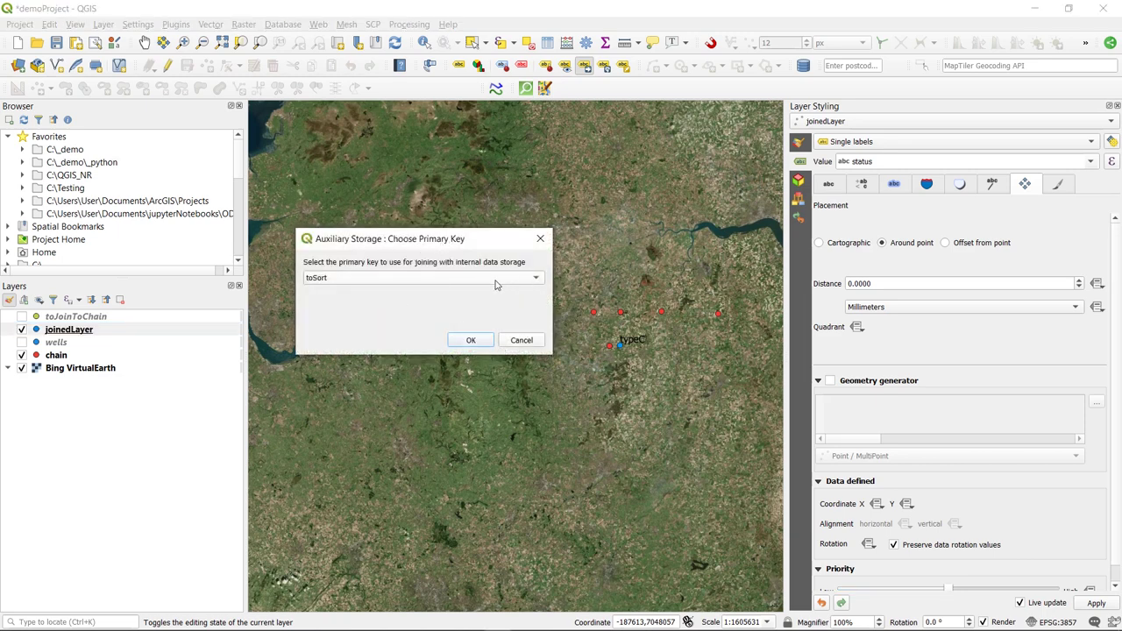
pyautogui.click(535, 278)
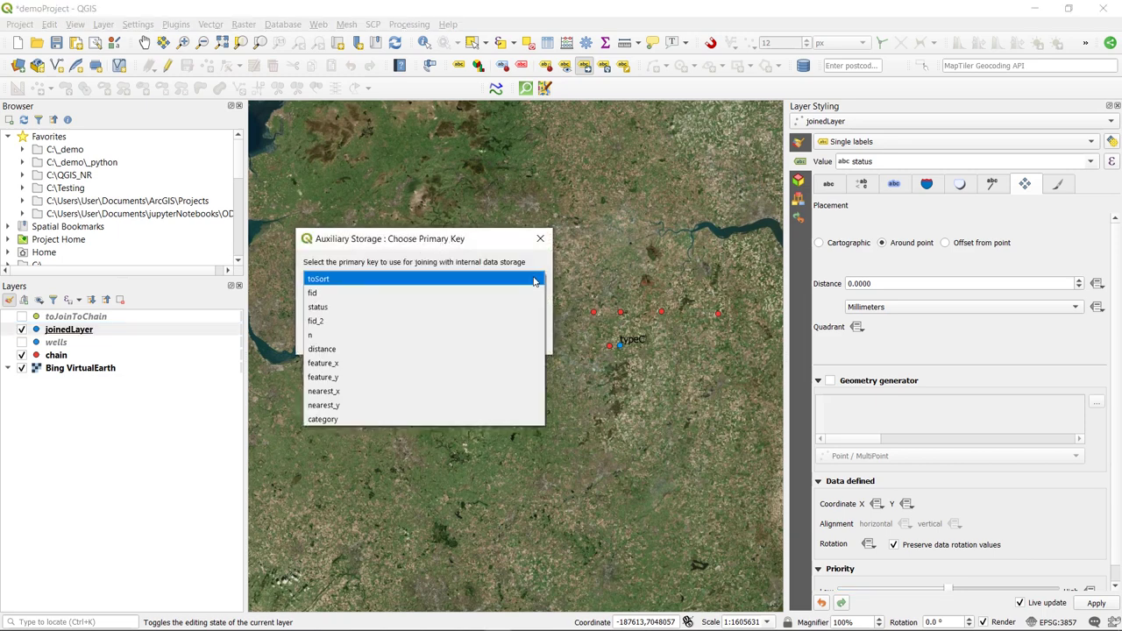
pyautogui.click(423, 278)
pyautogui.click(462, 341)
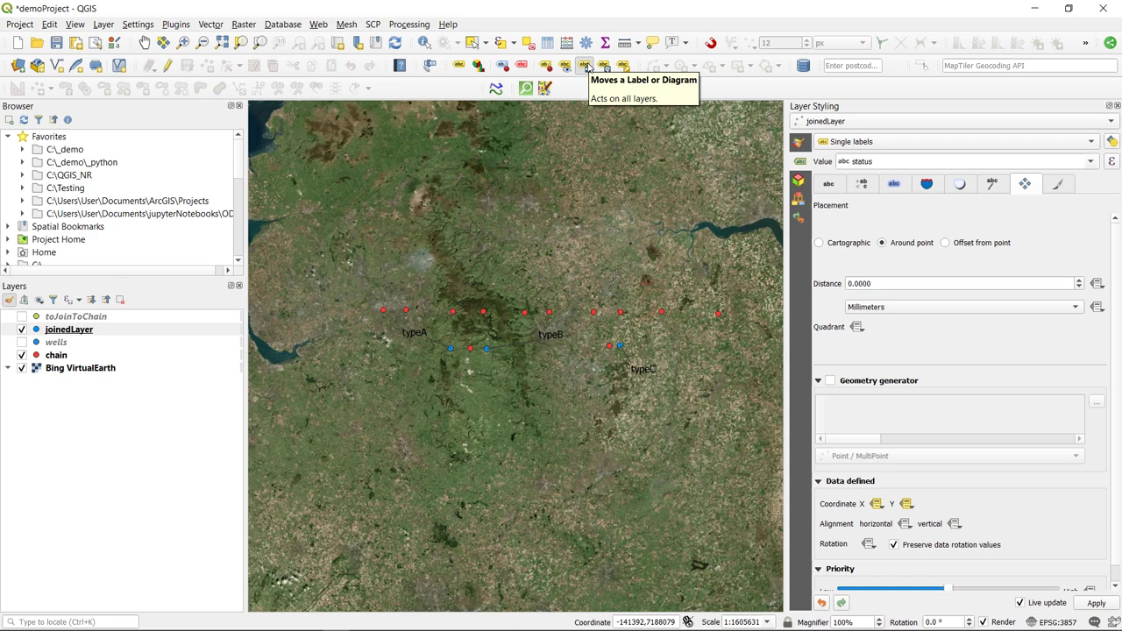
# Step: Clear the data-defined overrides on the label Coordinate X and Coordinate Y
pyautogui.click(586, 66)
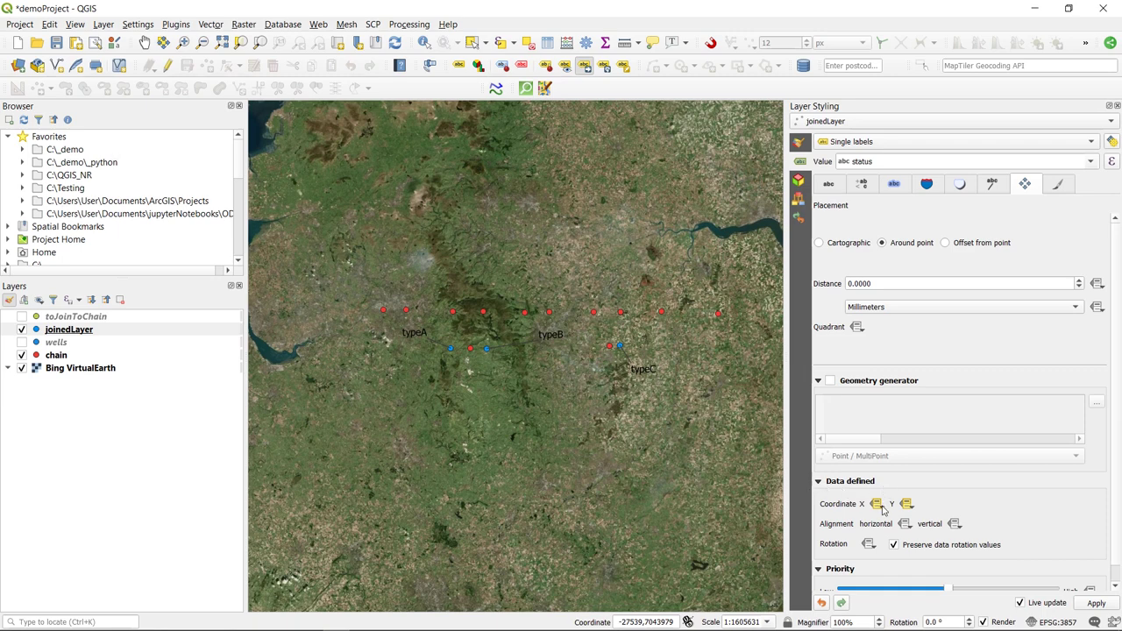
pyautogui.moveTo(882, 509)
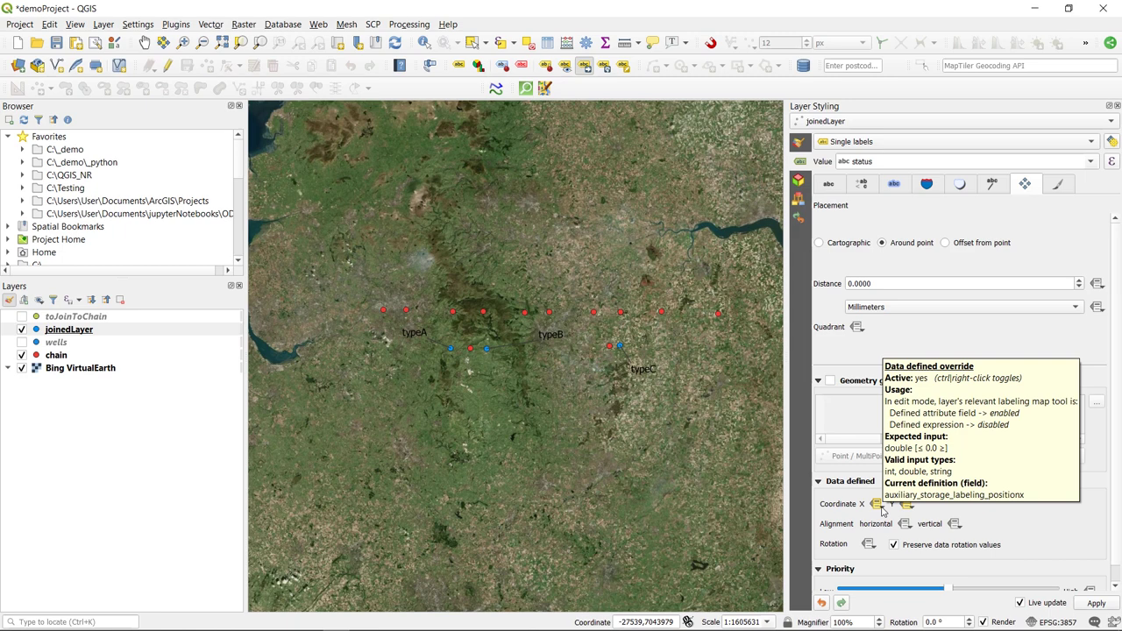
pyautogui.rightClick(881, 507)
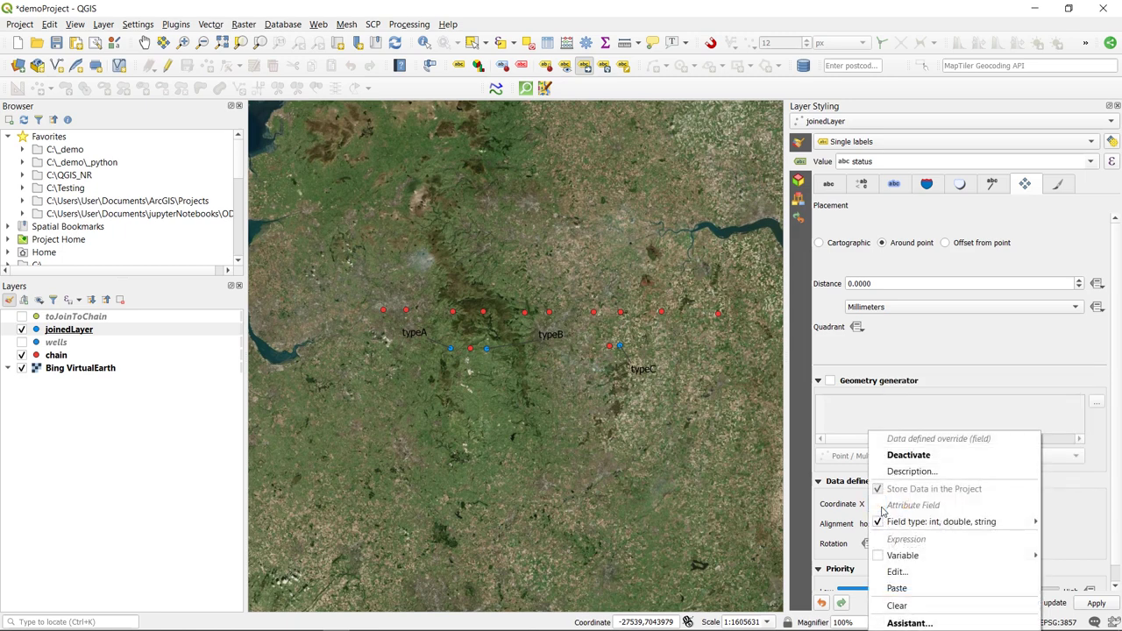
pyautogui.click(914, 605)
pyautogui.rightClick(912, 509)
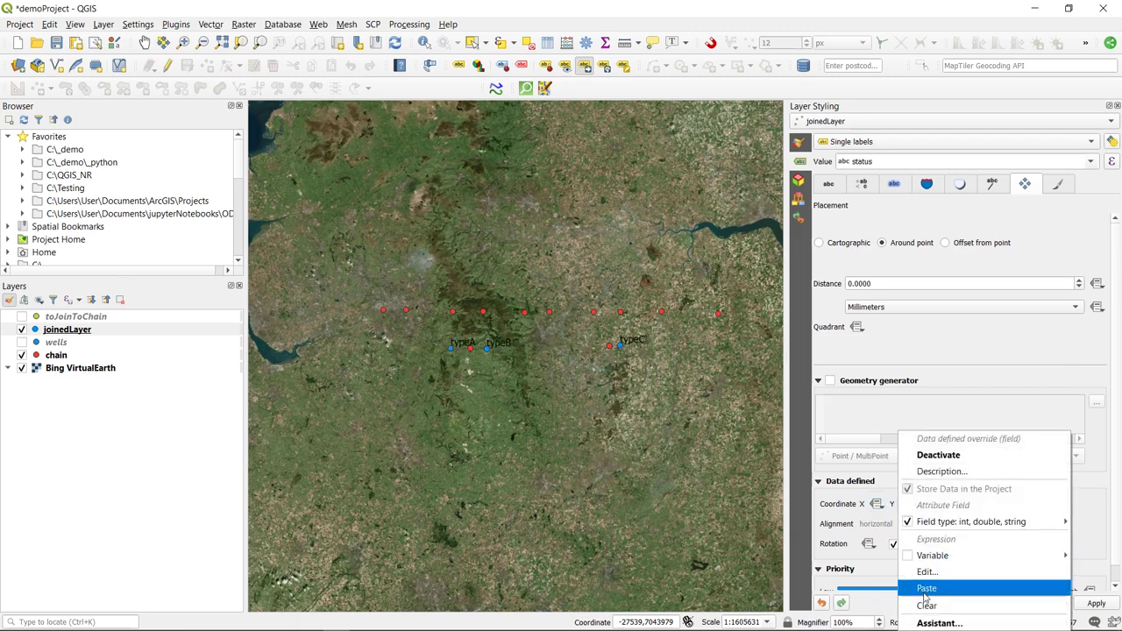
pyautogui.click(924, 594)
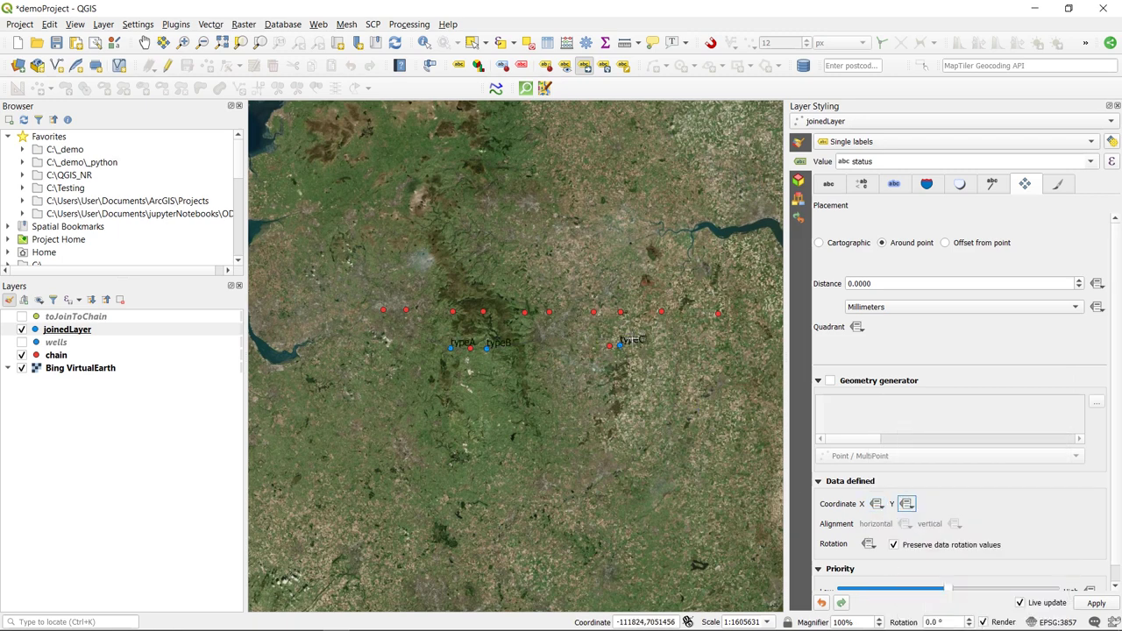